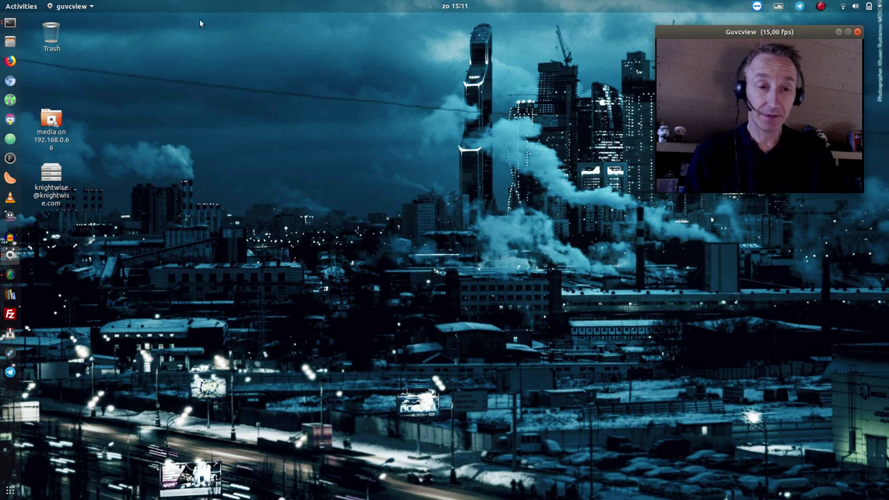
Open the system Settings, view the About page under Details, and close the window.
{"action": "key", "text": "super"}
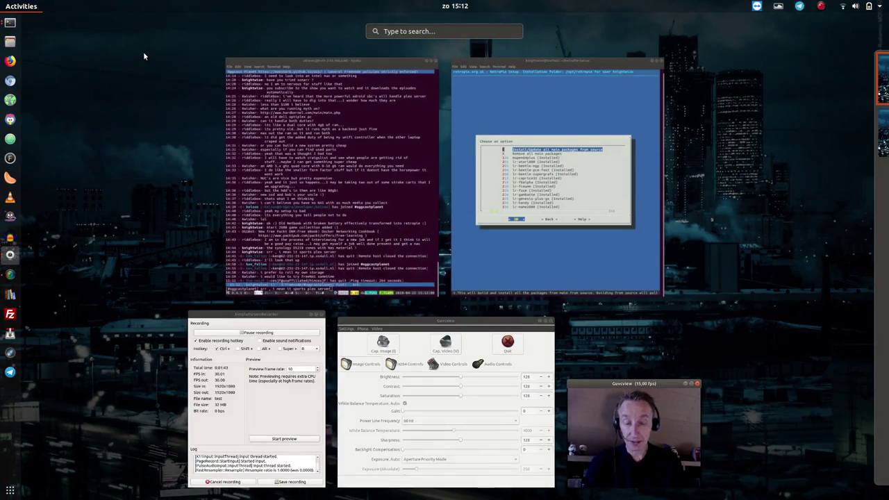
{"action": "type", "text": "se"}
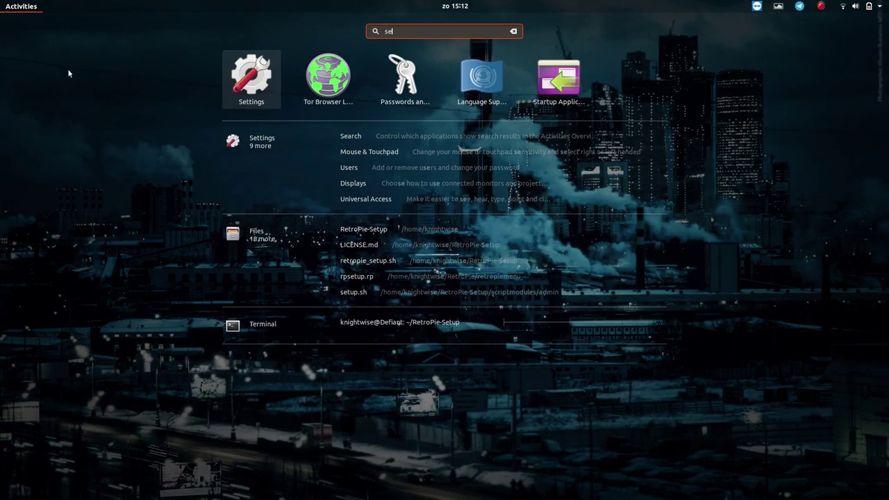
{"action": "key", "text": "Return"}
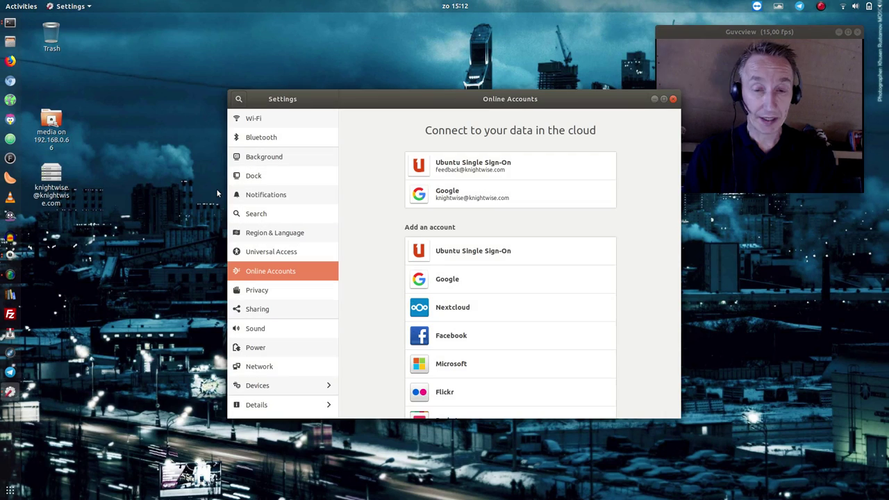
{"action": "left_click", "coordinate": [264, 405]}
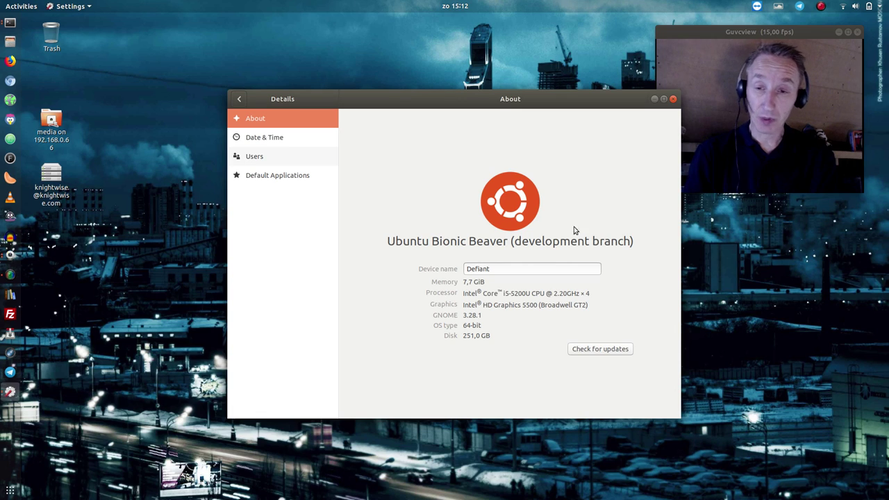
{"action": "left_click", "coordinate": [674, 99]}
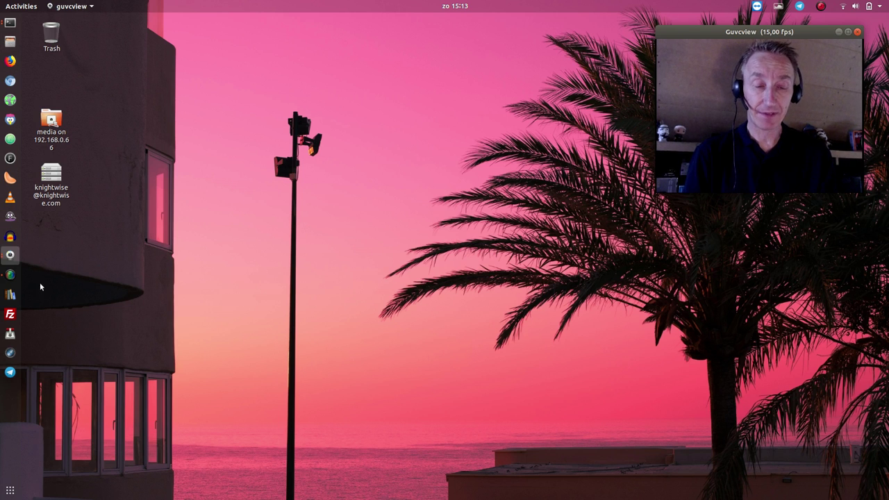
Show the grid of all installed applications and return to the desktop.
{"action": "left_click", "coordinate": [10, 494]}
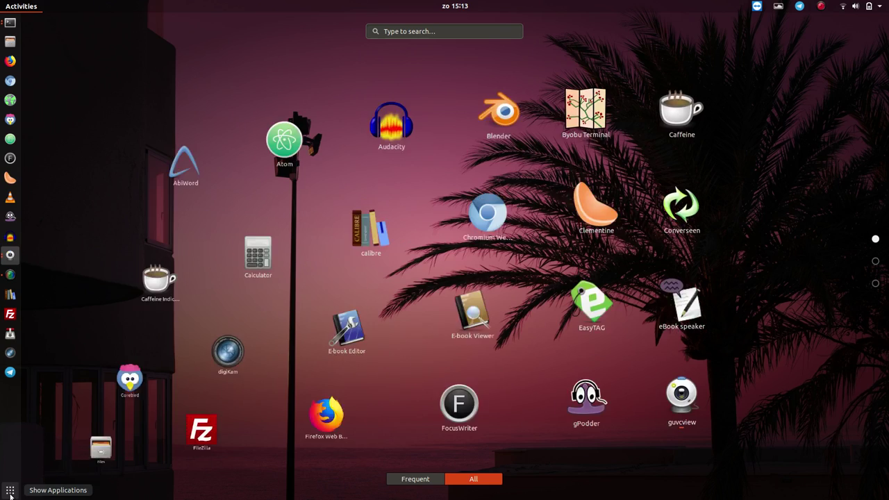
{"action": "left_click", "coordinate": [10, 494]}
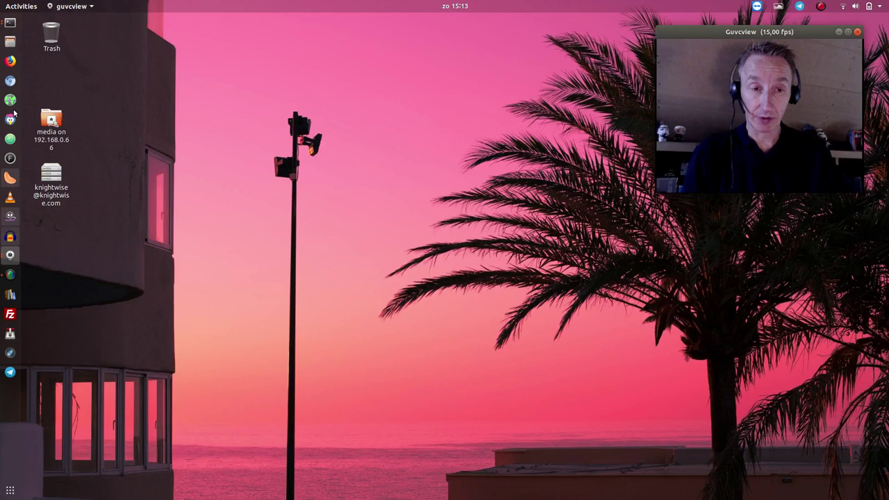
{"action": "left_click", "coordinate": [11, 490]}
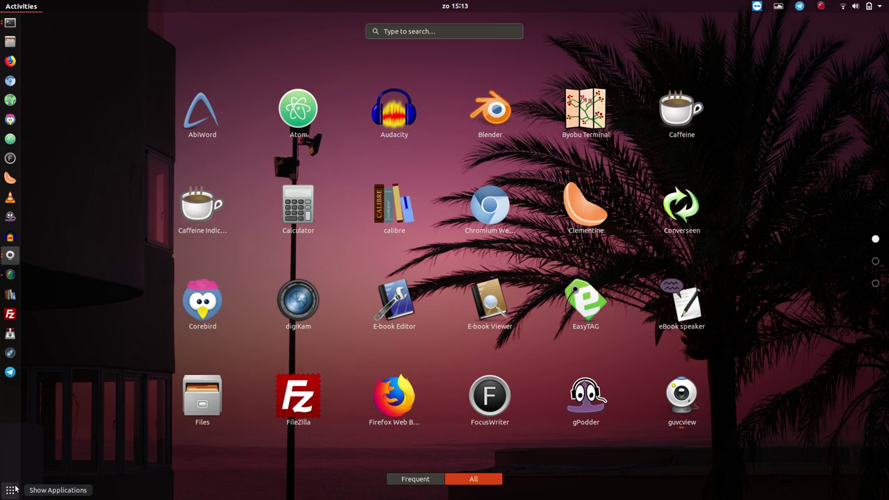
{"action": "left_click", "coordinate": [12, 490]}
Open the Dock settings and set the dock's position on screen to Bottom.
{"action": "key", "text": "super"}
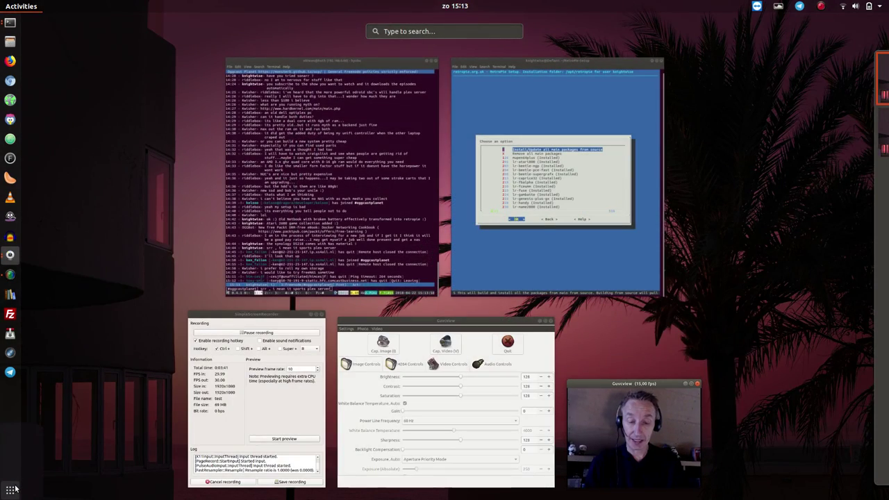
{"action": "type", "text": "settl"}
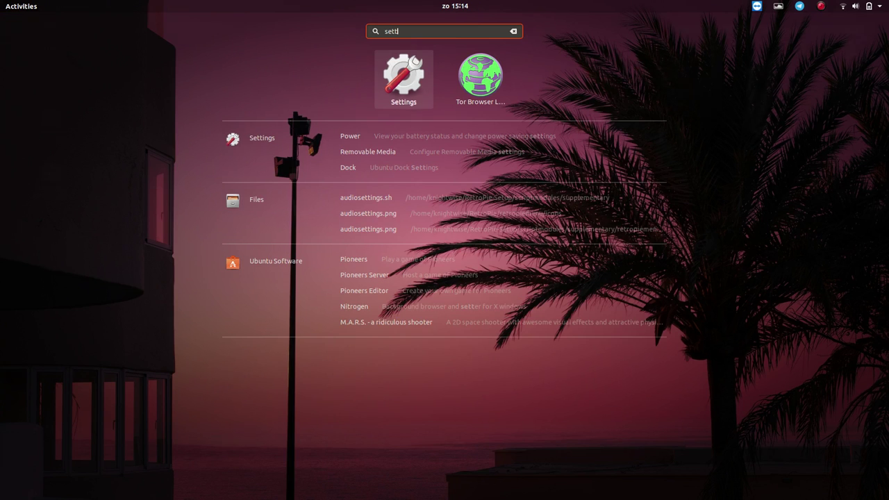
{"action": "key", "text": "Return"}
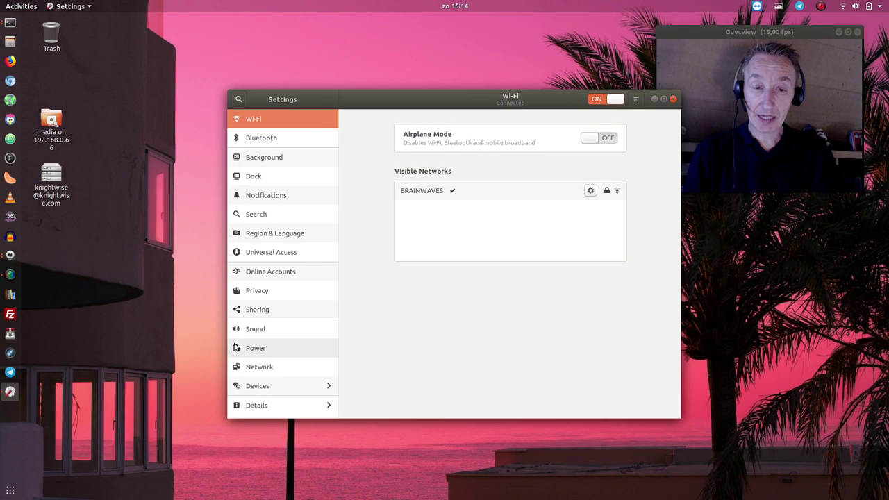
{"action": "left_click", "coordinate": [260, 177]}
{"action": "left_click", "coordinate": [608, 185]}
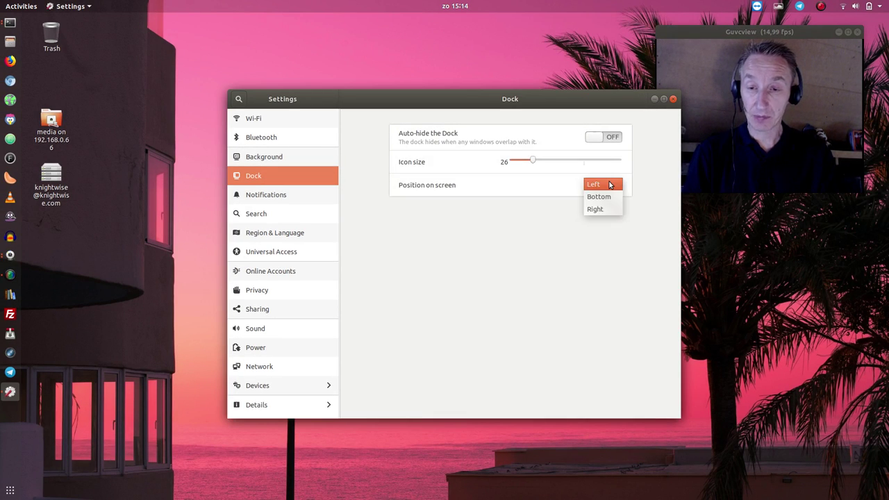
{"action": "left_click", "coordinate": [598, 197]}
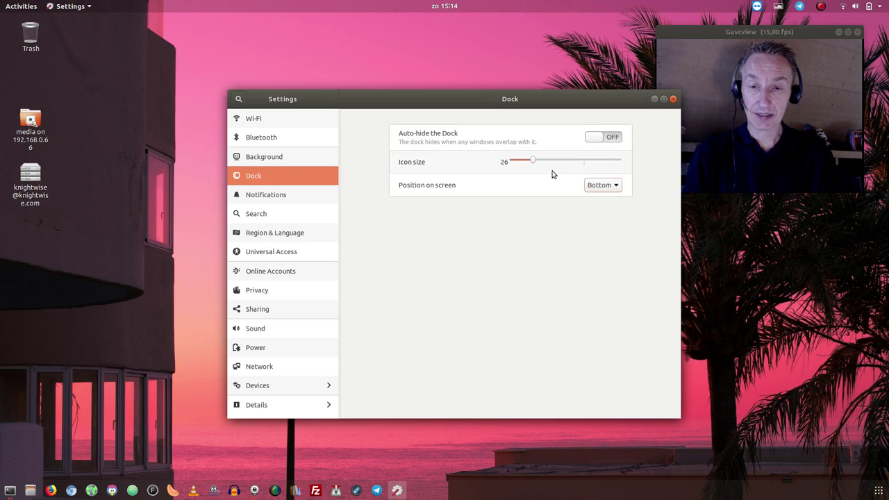
View the application grid with the dock at the bottom and return to the Settings window.
{"action": "left_click", "coordinate": [879, 491]}
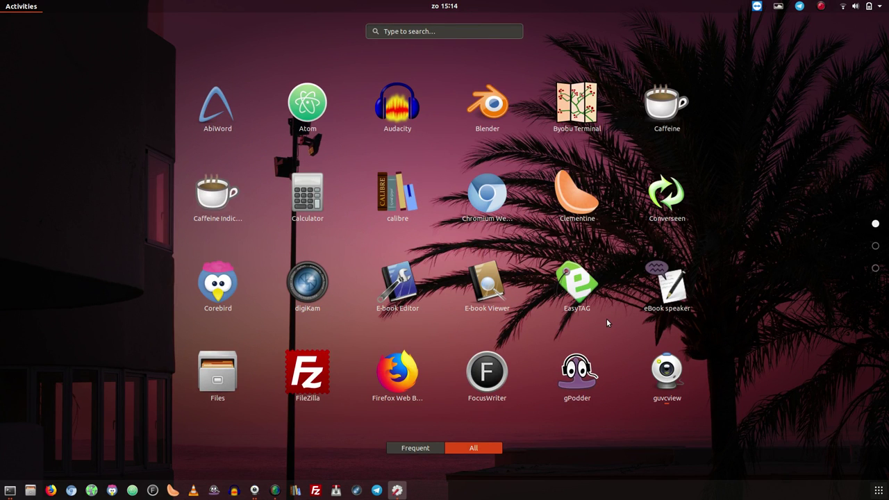
{"action": "scroll", "coordinate": [606, 318], "scroll_direction": "down", "scroll_amount": 2}
{"action": "scroll", "coordinate": [606, 318], "scroll_direction": "up", "scroll_amount": 2}
{"action": "left_click", "coordinate": [754, 205]}
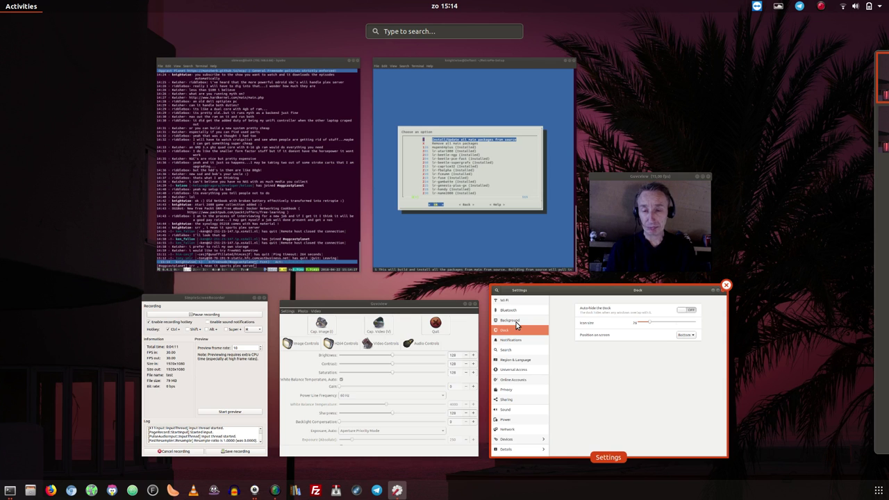
{"action": "left_click", "coordinate": [614, 369]}
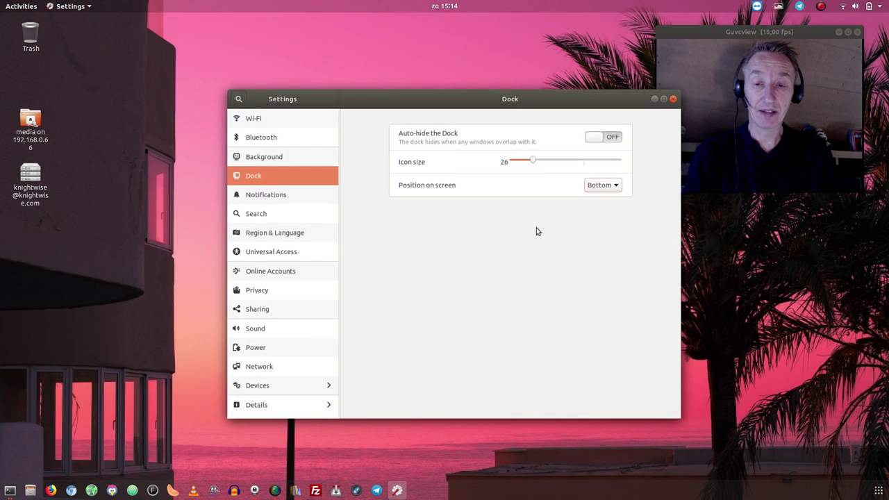
Set the dock's position on screen back to Left and close Settings.
{"action": "left_click", "coordinate": [603, 186]}
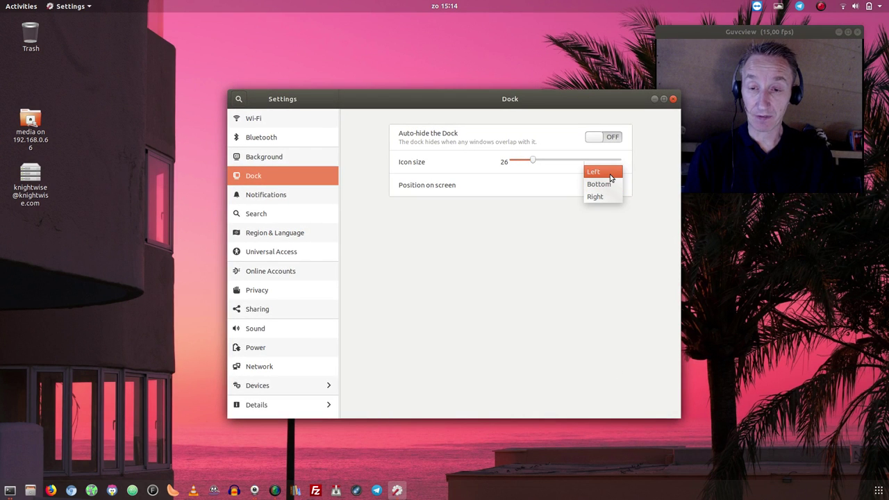
{"action": "left_click", "coordinate": [595, 172]}
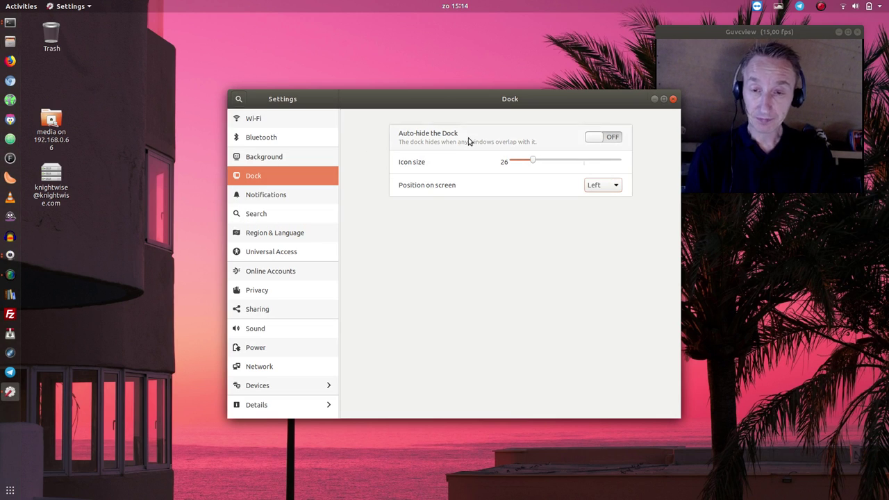
{"action": "left_click", "coordinate": [673, 99]}
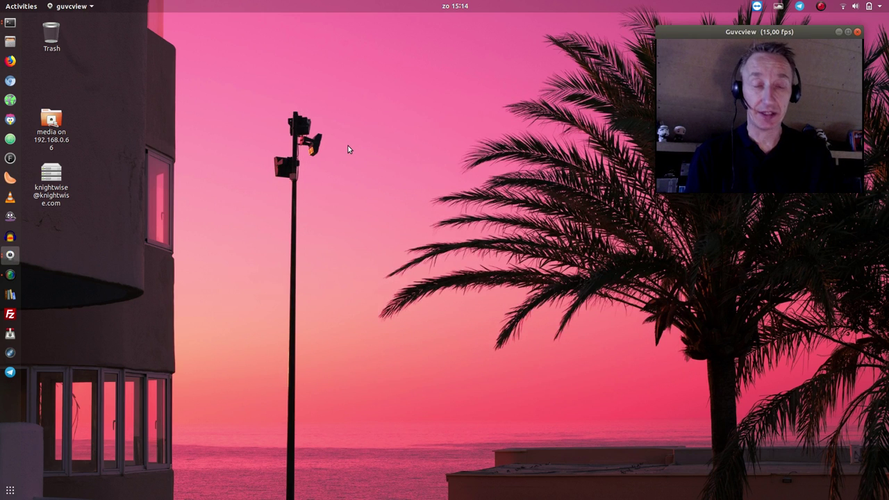
Bring up the RetroPie-Setup and byobu terminal windows from the dock and minimize both.
{"action": "left_click", "coordinate": [20, 24]}
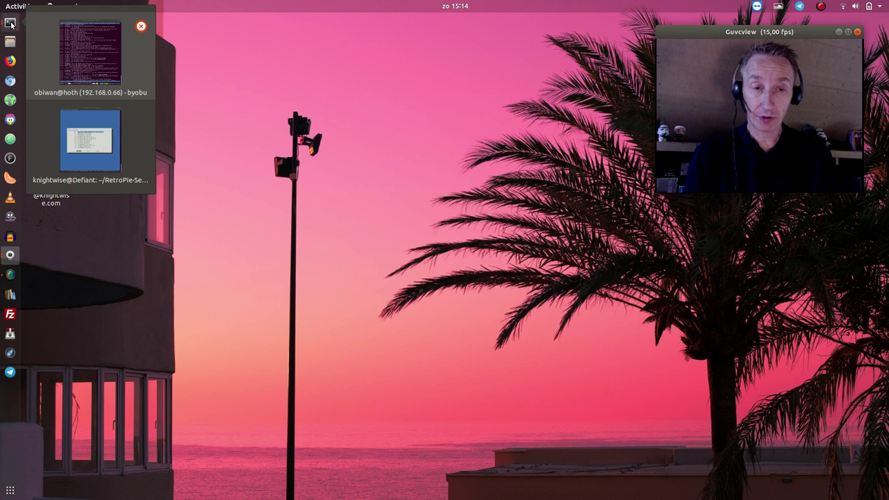
{"action": "left_click", "coordinate": [79, 158]}
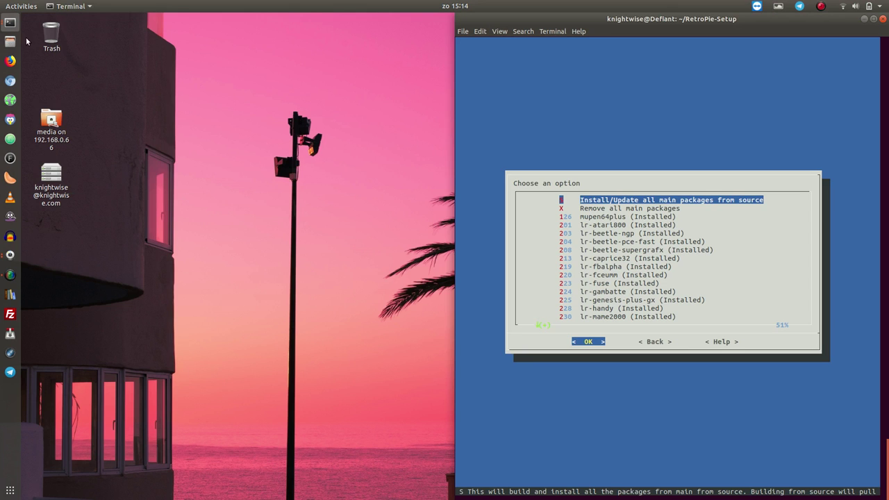
{"action": "left_click", "coordinate": [10, 24]}
{"action": "left_click", "coordinate": [99, 141]}
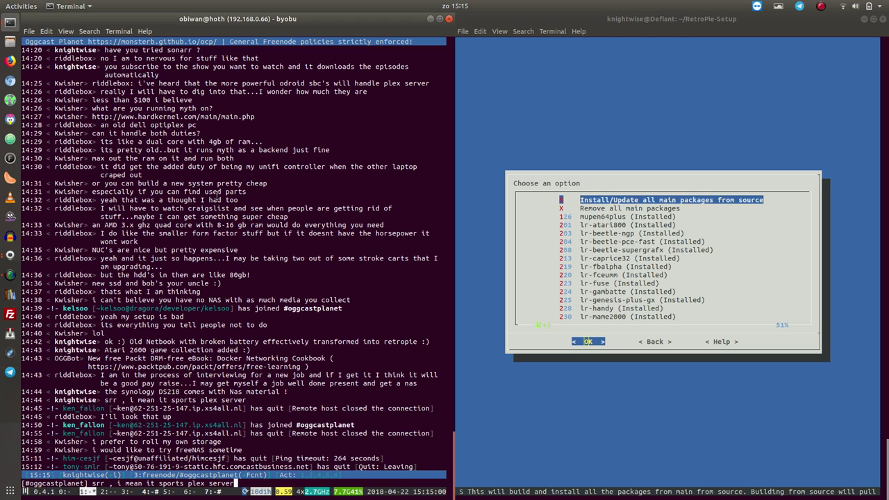
{"action": "left_click", "coordinate": [431, 19]}
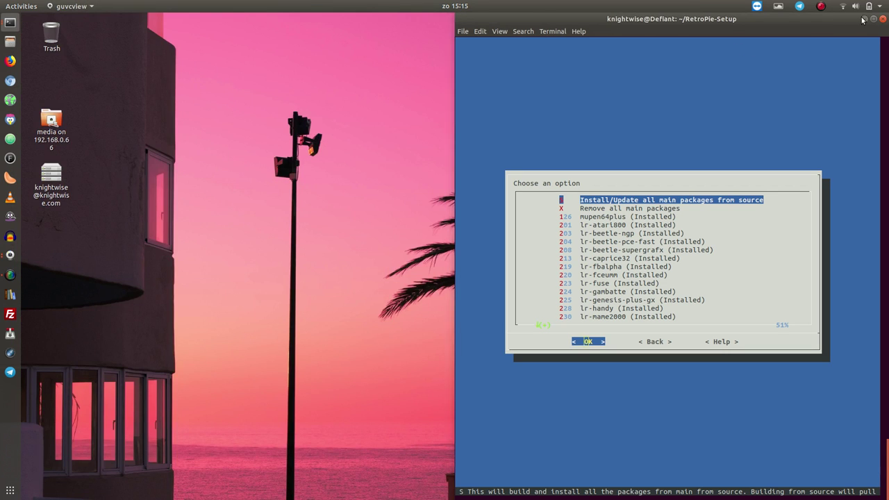
{"action": "left_click", "coordinate": [865, 19]}
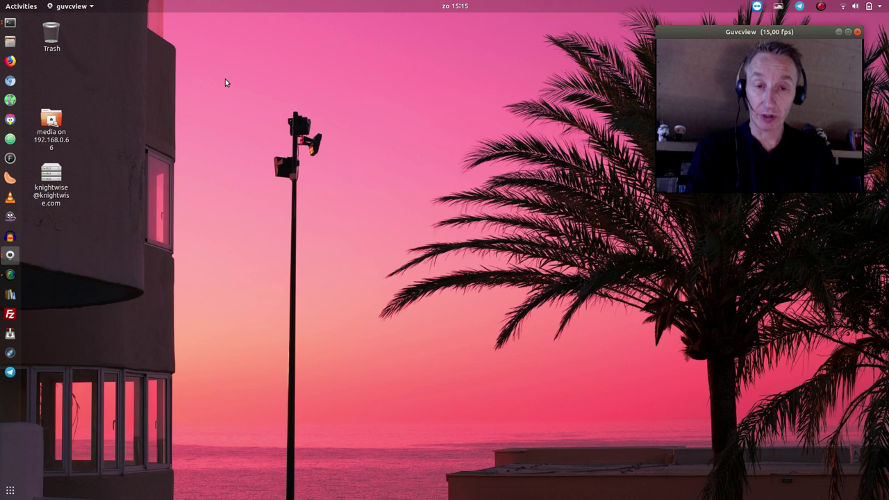
Open a new terminal window and close it again.
{"action": "key", "text": "ctrl+alt+t"}
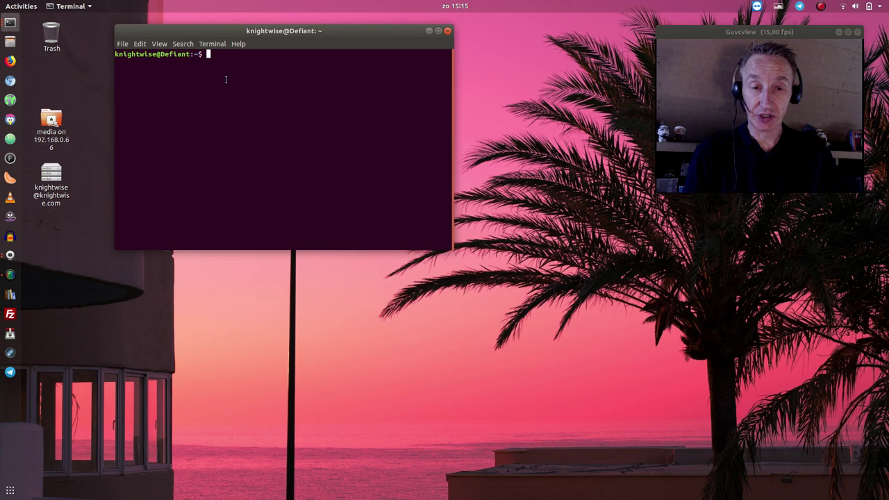
{"action": "left_click", "coordinate": [448, 31]}
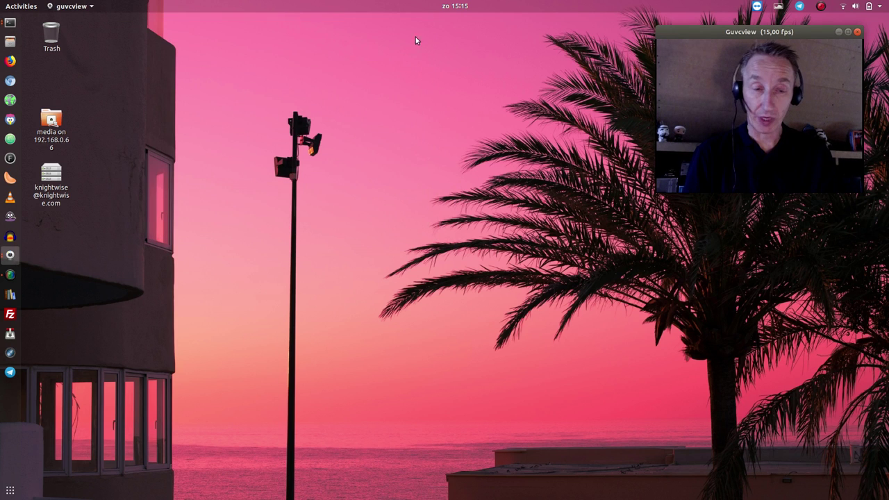
Open the Files manager, browse the Documents, Downloads and Videos folders, and close it.
{"action": "left_click", "coordinate": [10, 41]}
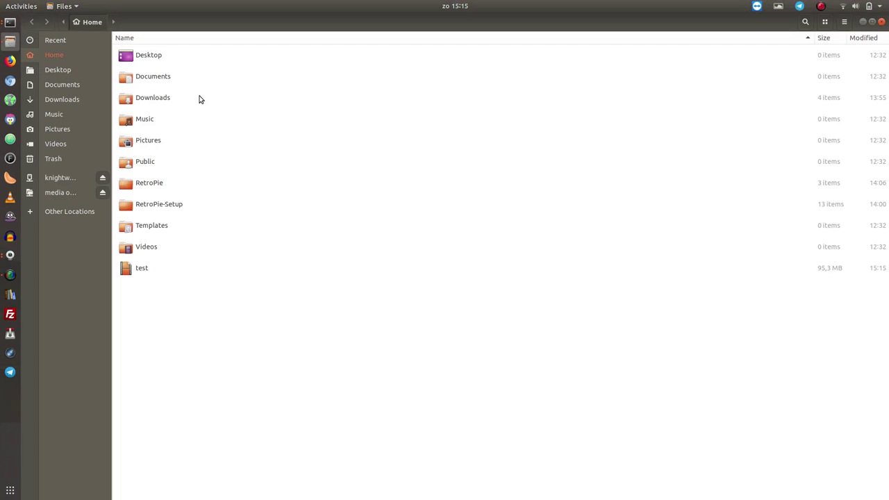
{"action": "left_click", "coordinate": [69, 84]}
{"action": "left_click", "coordinate": [67, 100]}
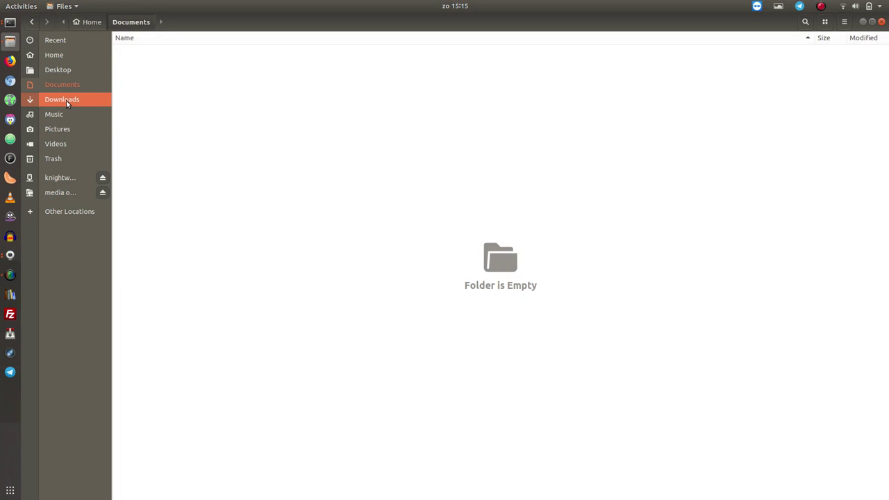
{"action": "left_click", "coordinate": [56, 143]}
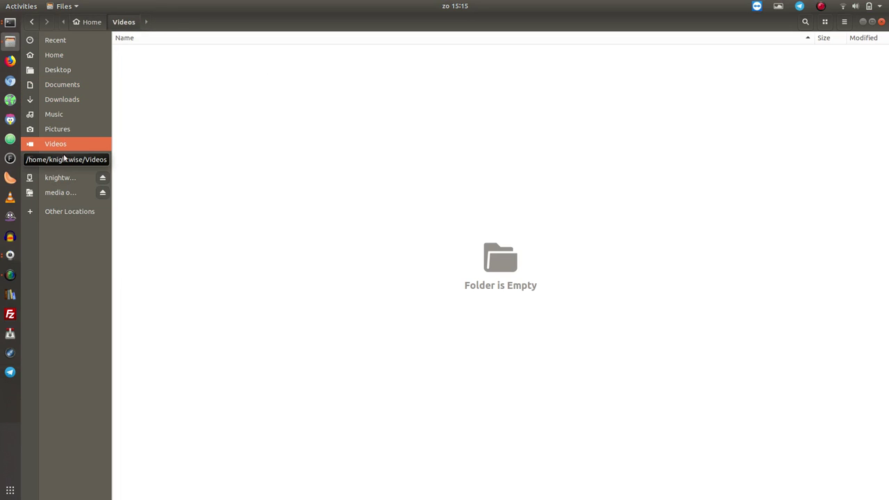
{"action": "left_click", "coordinate": [60, 178]}
{"action": "left_click", "coordinate": [55, 143]}
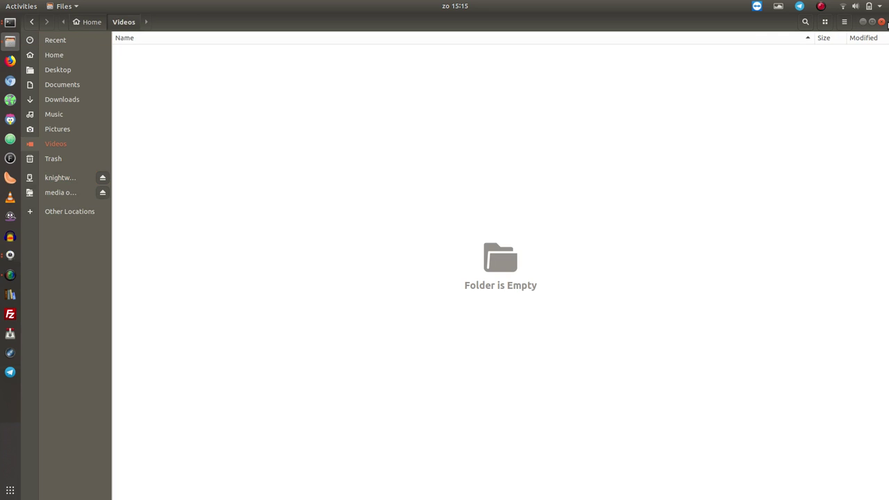
{"action": "left_click", "coordinate": [882, 23]}
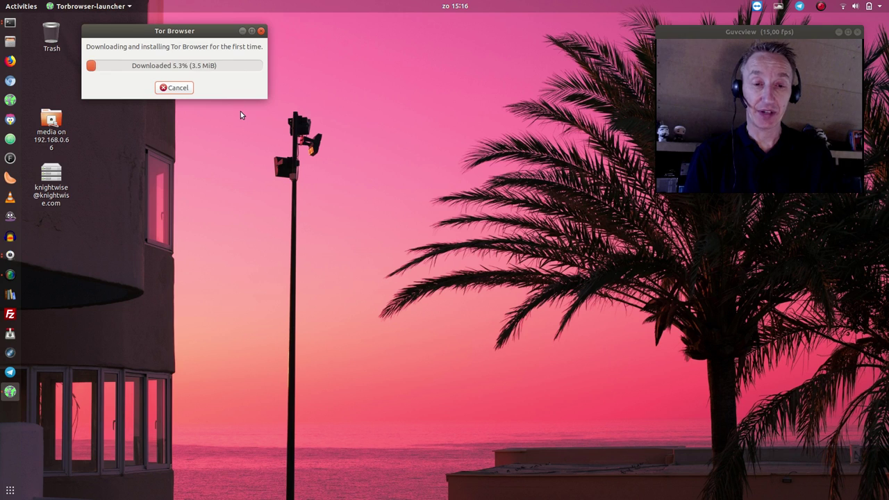
View the system menu with its volume, Wi-Fi and battery entries and close it.
{"action": "left_click", "coordinate": [844, 7]}
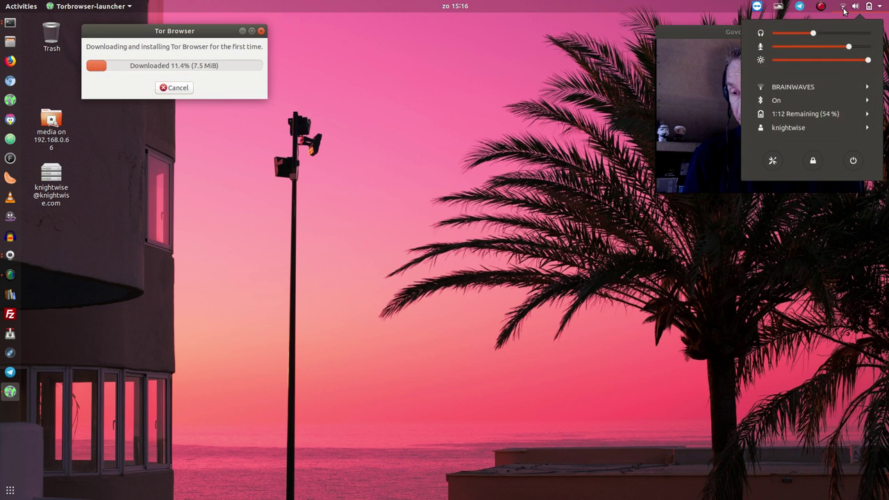
{"action": "left_click", "coordinate": [845, 10]}
{"action": "left_click", "coordinate": [408, 140]}
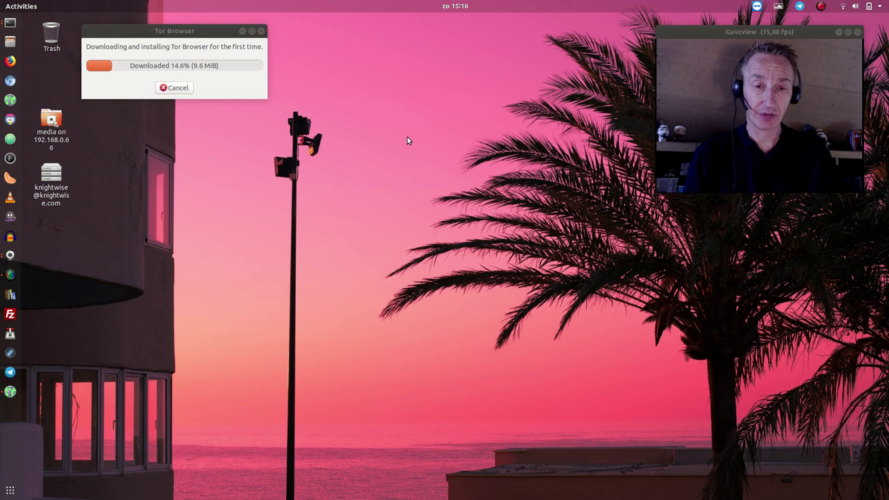
Launch Corebird and look through the tweets in its home timeline.
{"action": "left_click", "coordinate": [11, 120]}
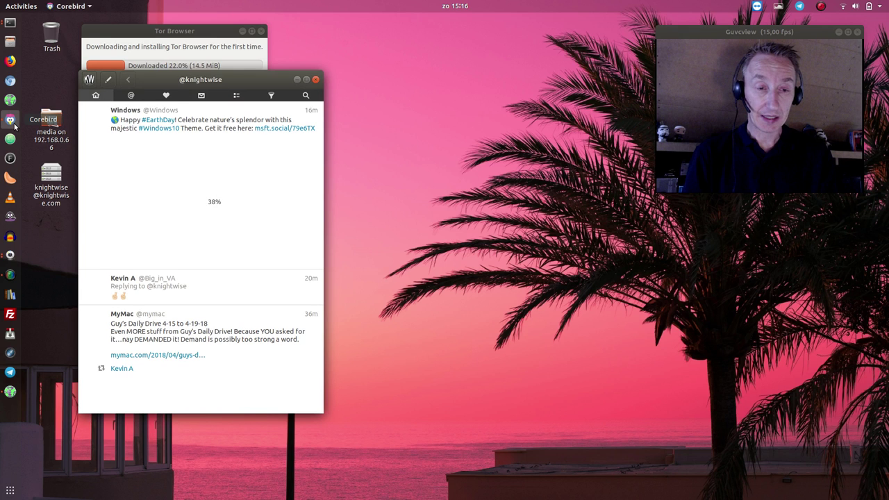
{"action": "scroll", "coordinate": [175, 211], "scroll_direction": "down", "scroll_amount": 5}
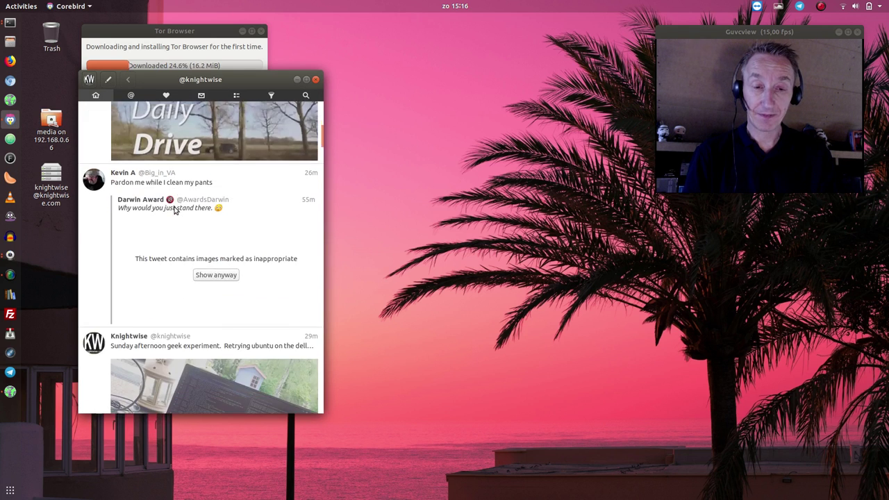
Look further down the home timeline, and view the mentions and the details of the newest mention.
{"action": "scroll", "coordinate": [175, 211], "scroll_direction": "down", "scroll_amount": 10}
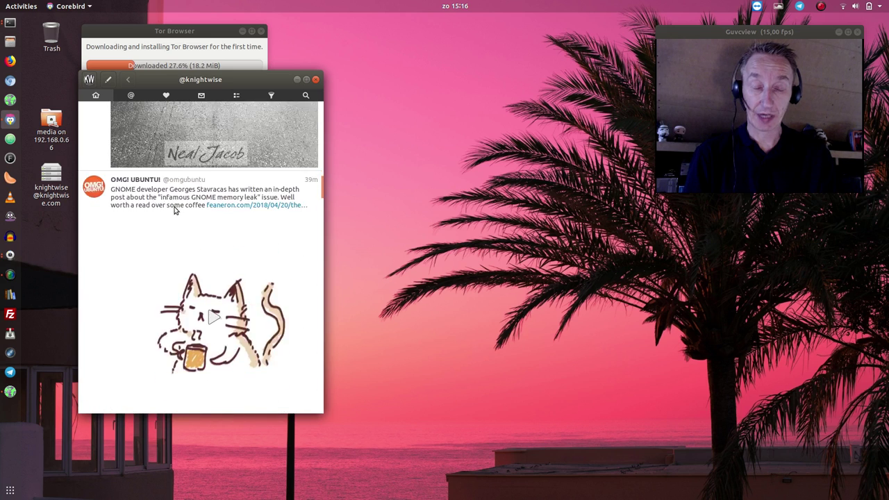
{"action": "scroll", "coordinate": [175, 211], "scroll_direction": "up", "scroll_amount": 8}
{"action": "scroll", "coordinate": [173, 210], "scroll_direction": "down", "scroll_amount": 2}
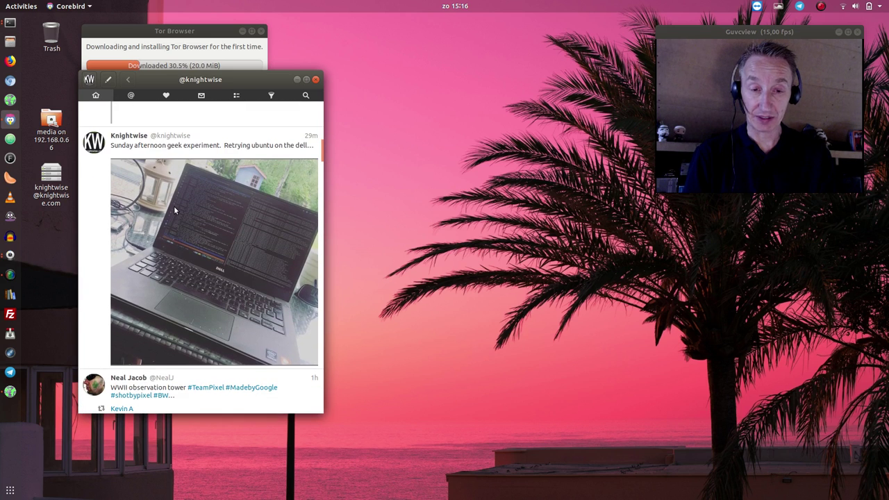
{"action": "left_click", "coordinate": [128, 96]}
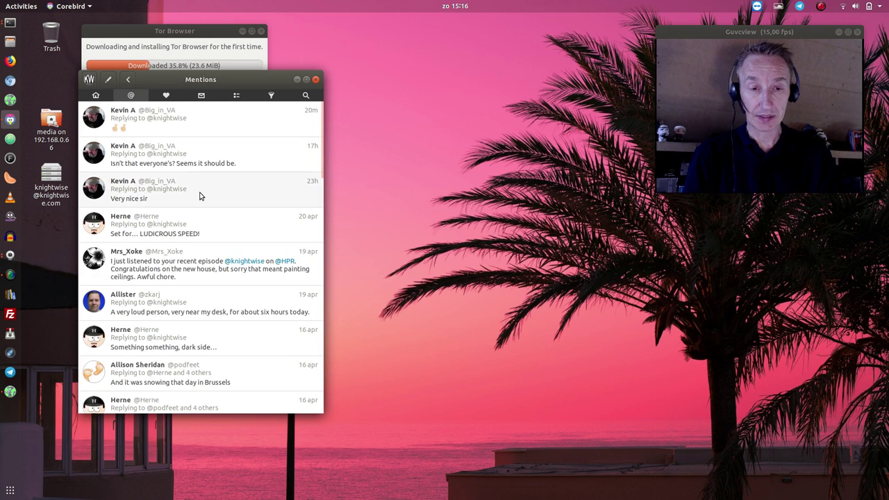
{"action": "left_click", "coordinate": [174, 132]}
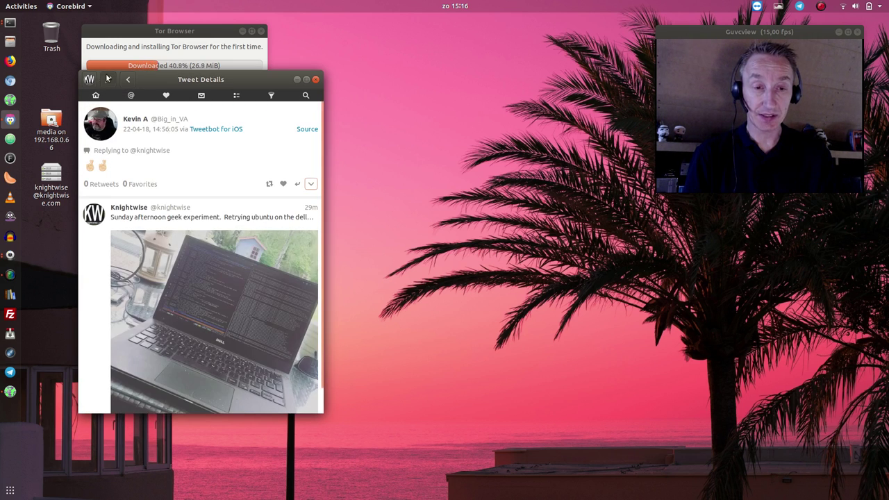
{"action": "left_click", "coordinate": [128, 80]}
Reply to the newest mention with "You're on my Videoblog duuude ! ! !" and send the tweet.
{"action": "left_click", "coordinate": [146, 128]}
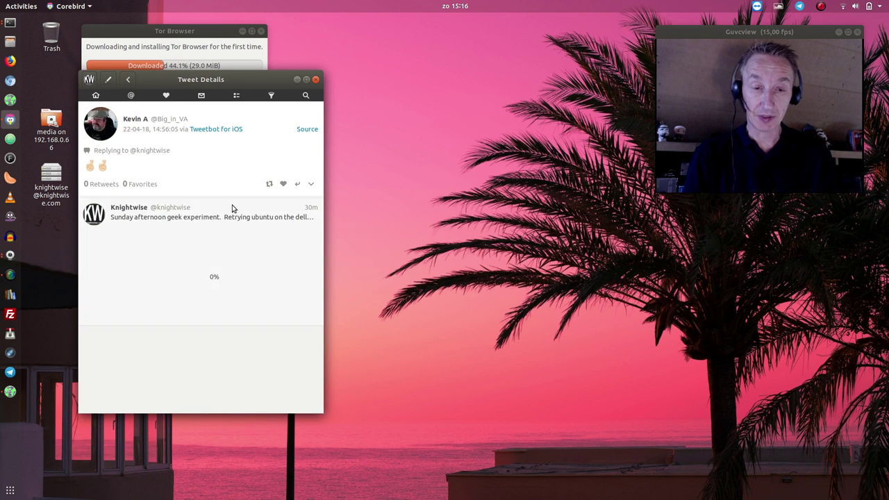
{"action": "left_click", "coordinate": [298, 188]}
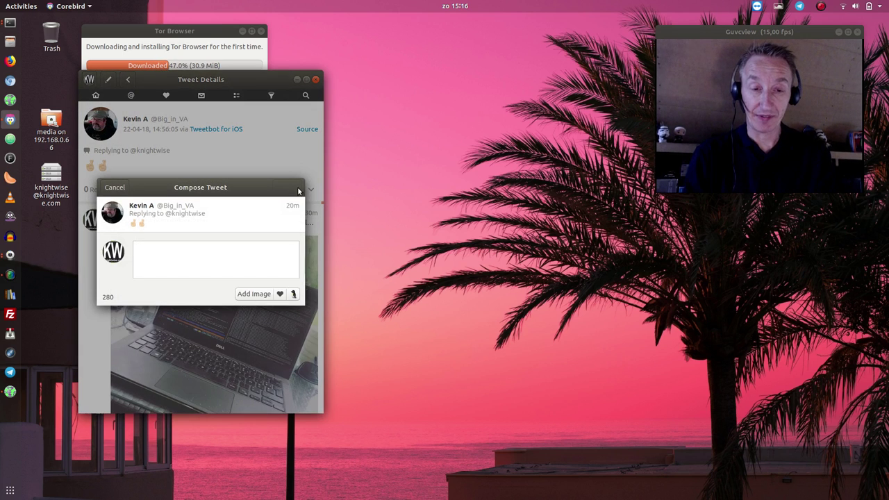
{"action": "type", "text": "You'r"}
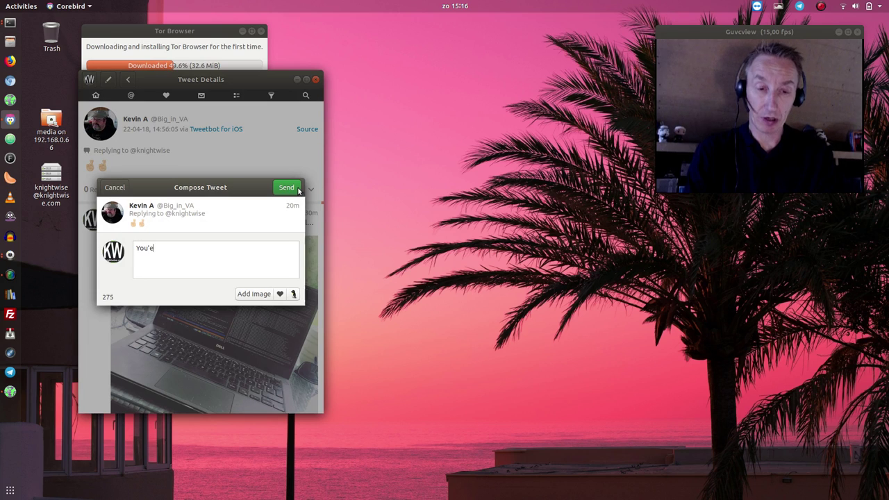
{"action": "type", "text": "e on my V"}
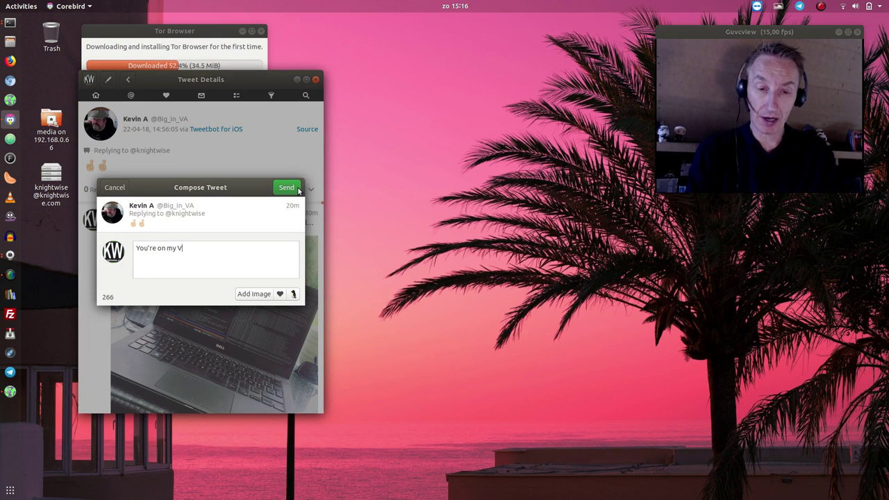
{"action": "type", "text": "ideoblog duu"}
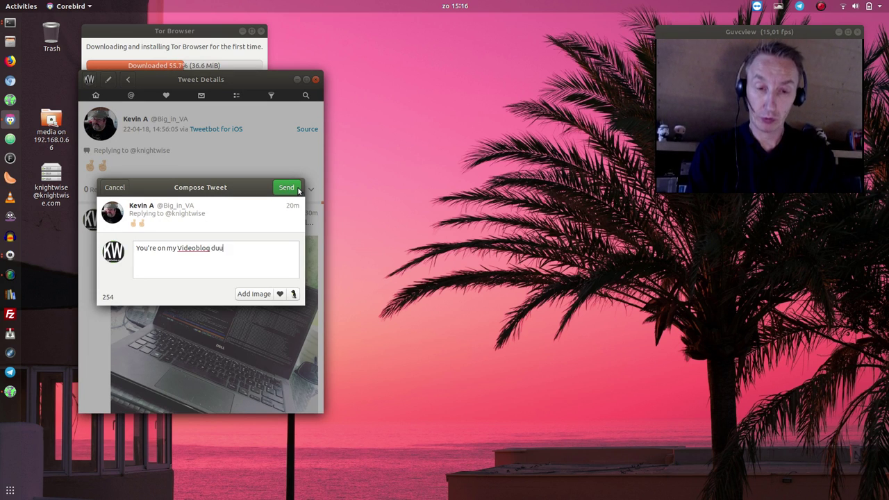
{"action": "type", "text": "ude ! ! !"}
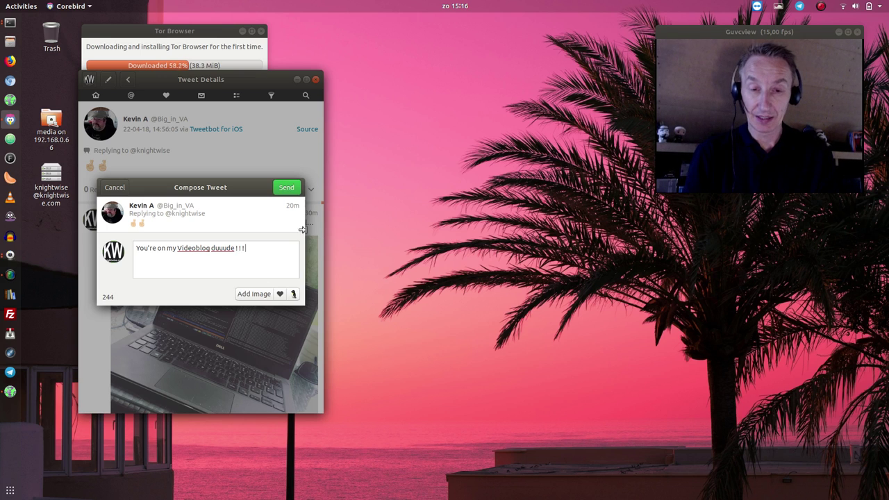
{"action": "left_click", "coordinate": [287, 188]}
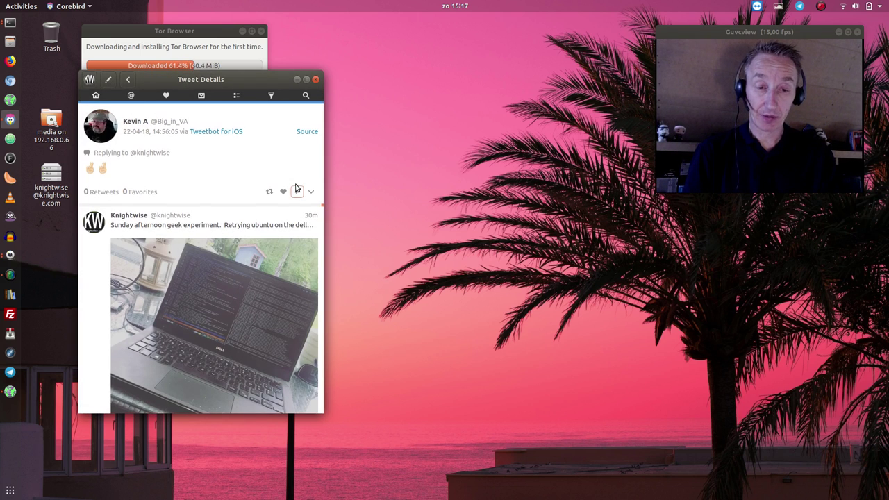
Return to the home timeline, look through its latest tweets, and minimize Corebird.
{"action": "left_click", "coordinate": [96, 95]}
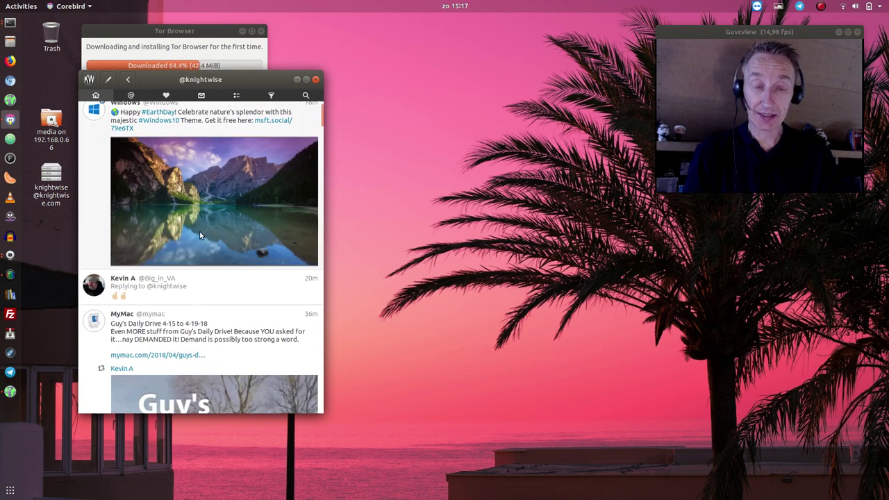
{"action": "scroll", "coordinate": [199, 232], "scroll_direction": "down", "scroll_amount": 5}
{"action": "scroll", "coordinate": [200, 236], "scroll_direction": "down", "scroll_amount": 6}
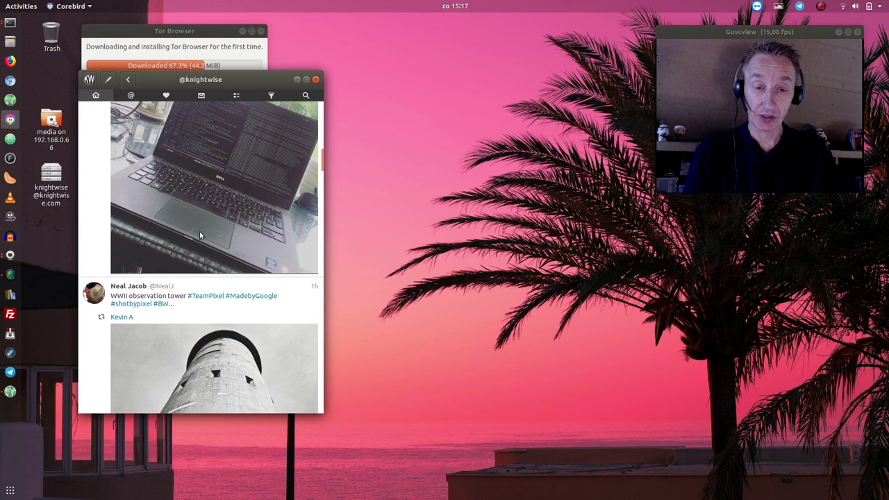
{"action": "left_click", "coordinate": [298, 80]}
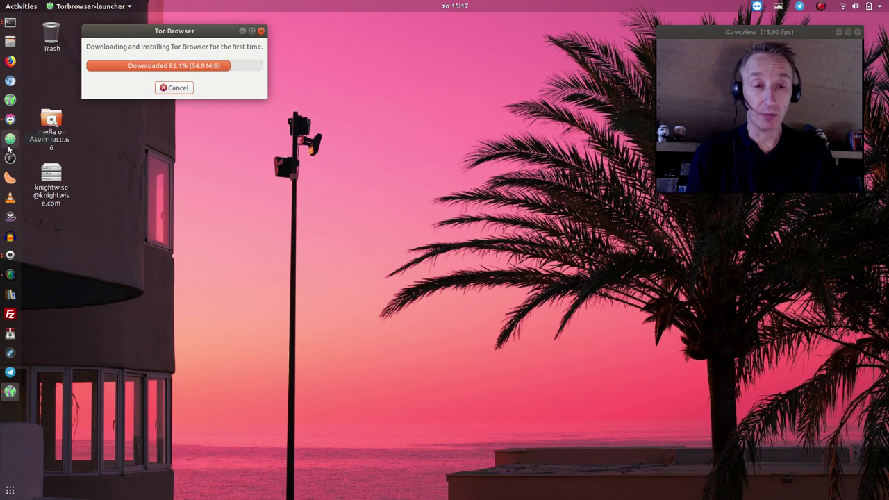
Launch Atom and close its Welcome Guide, Welcome and Telemetry Consent pages to leave only the untitled file.
{"action": "left_click", "coordinate": [8, 145]}
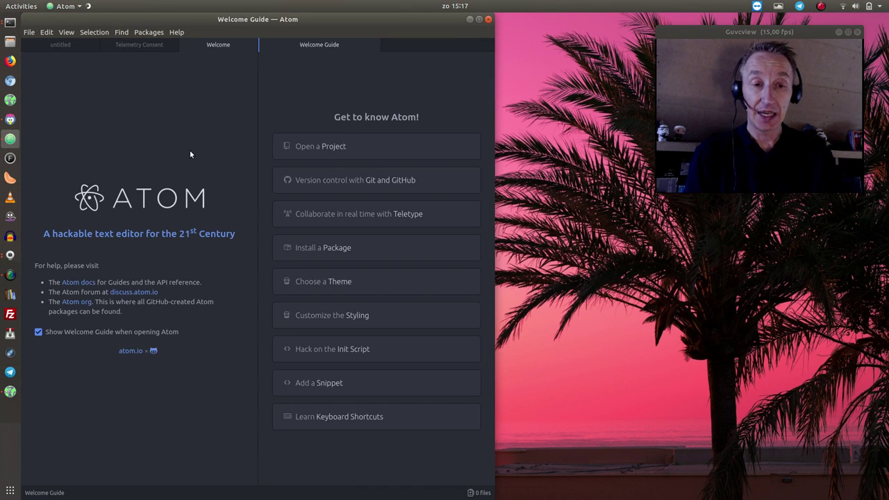
{"action": "left_click", "coordinate": [374, 45]}
{"action": "left_click", "coordinate": [379, 44]}
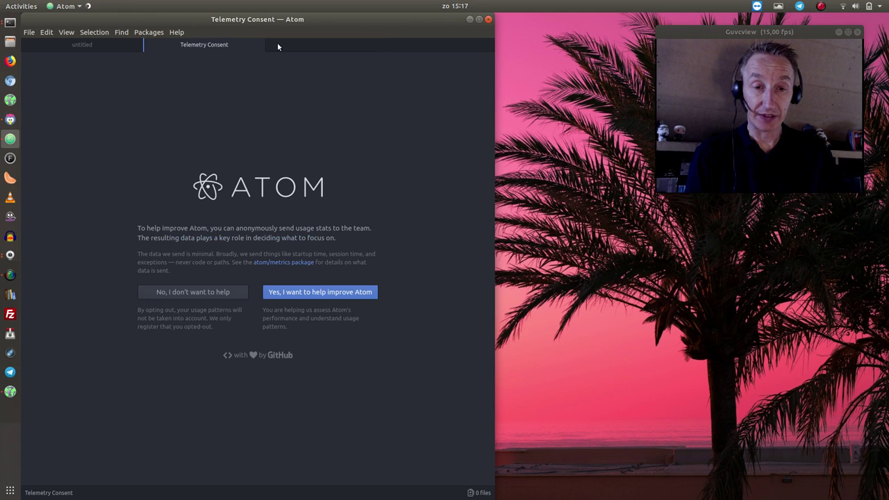
{"action": "left_click", "coordinate": [257, 45]}
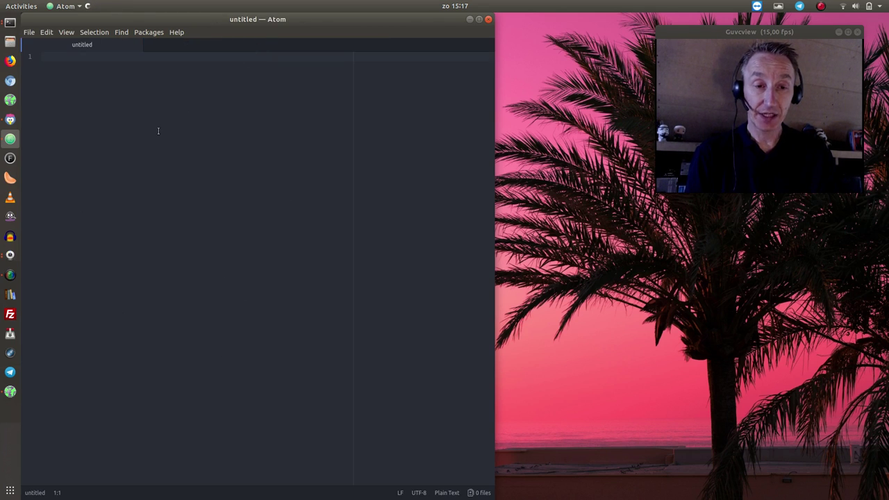
Enter "lkjclsdkfjmlqsdfkjqs" in the untitled file, discard the file without saving, and close Atom.
{"action": "type", "text": "lkjclsdkfjmlqsdfkjqs"}
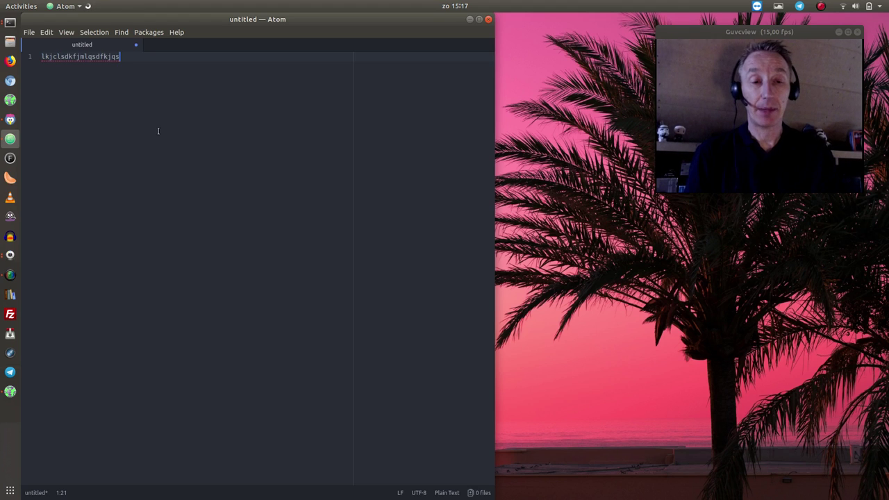
{"action": "left_click", "coordinate": [136, 45]}
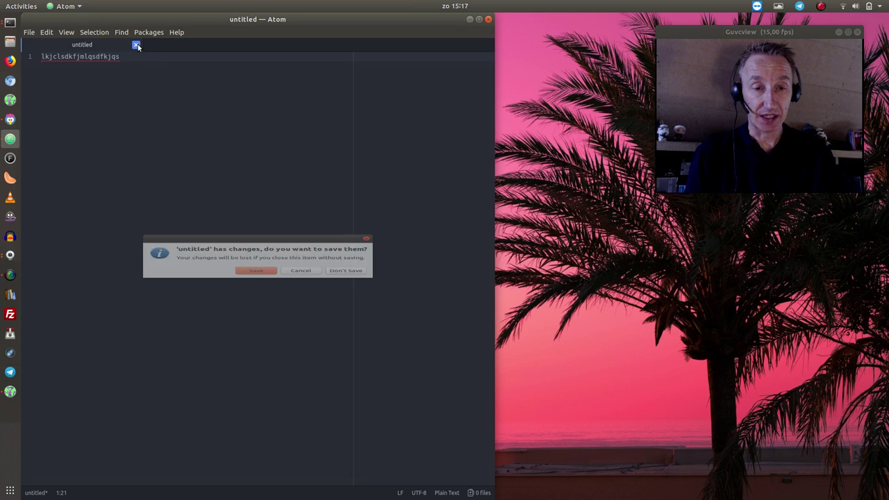
{"action": "left_click", "coordinate": [346, 280]}
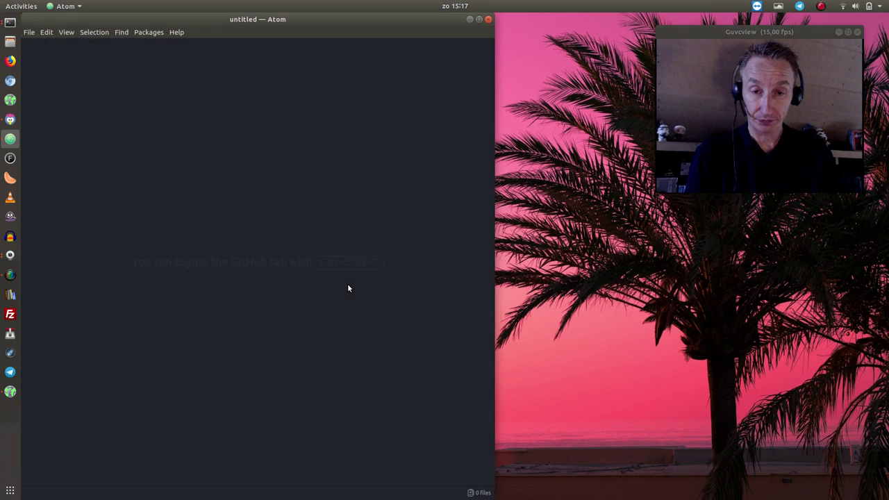
{"action": "left_click", "coordinate": [489, 19]}
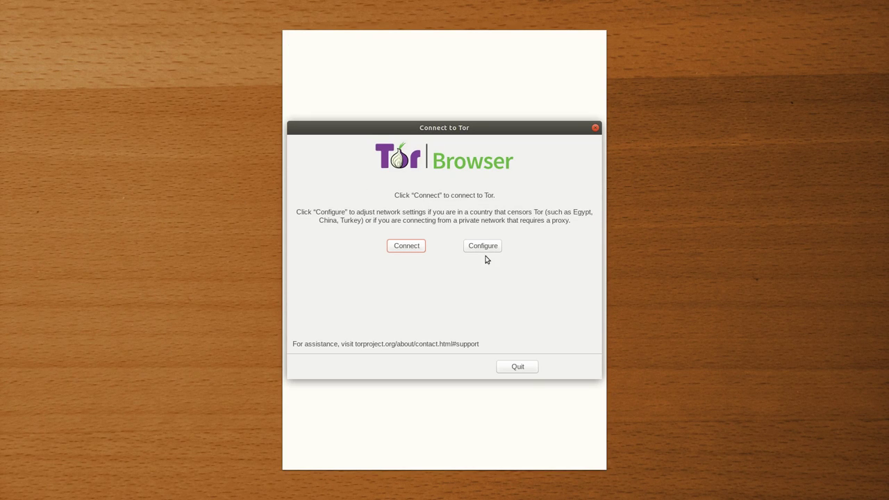
Quit the Tor connection dialog and write "ksdfjhqksdfjqksdfjhqksdjfhµµfqsdfnlqksjdflqsfkj" on the blank FocusWriter page.
{"action": "left_click", "coordinate": [517, 366]}
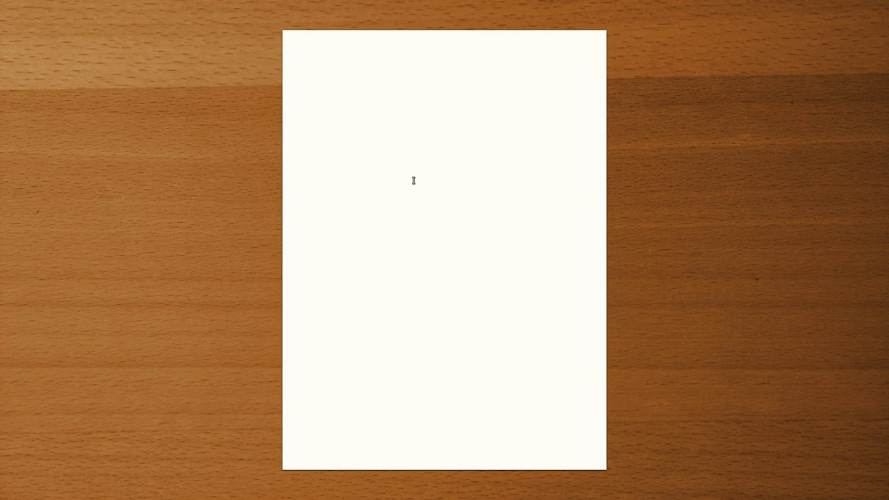
{"action": "type", "text": "ksdfjhqksdfjqksdfjhqksdjfhµµf"}
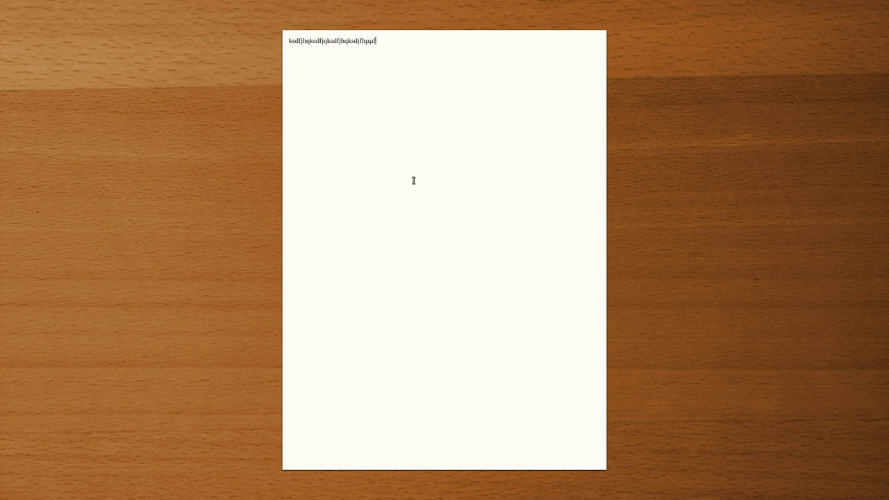
{"action": "type", "text": "qsdfnlqksjdflqsfkj"}
Quit FocusWriter without saving the untitled document.
{"action": "mouse_move", "coordinate": [102, 5]}
{"action": "left_click", "coordinate": [10, 5]}
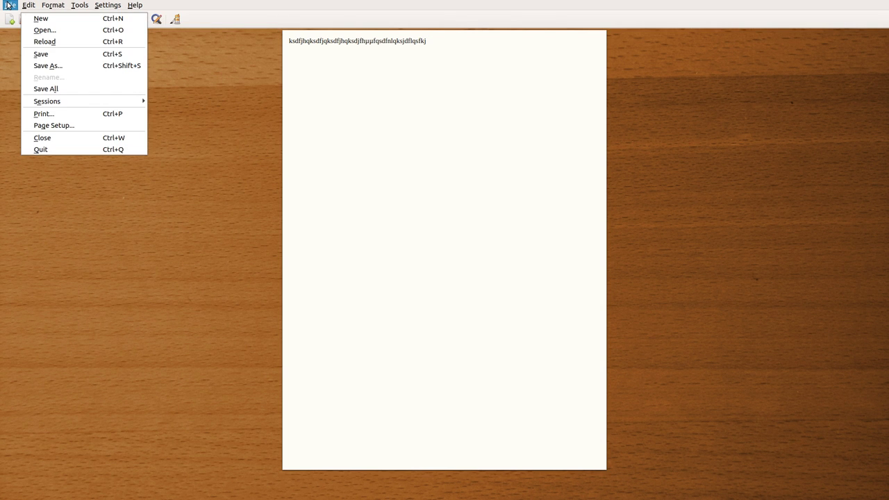
{"action": "left_click", "coordinate": [57, 148]}
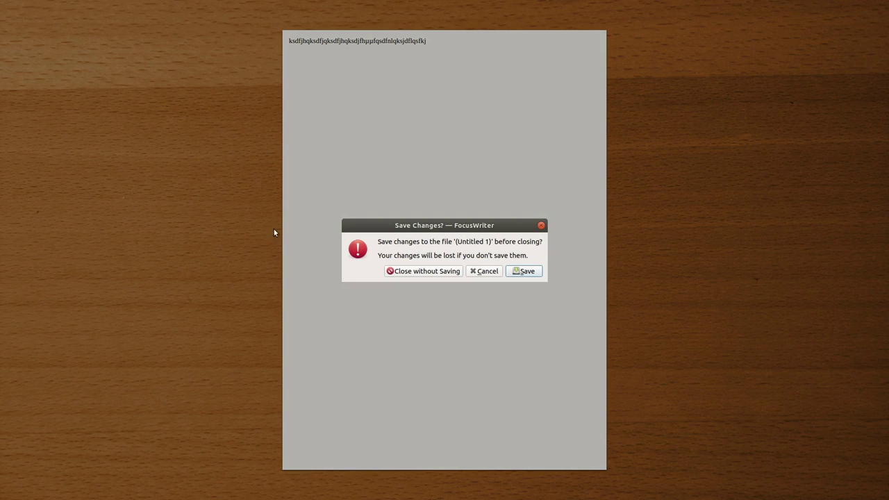
{"action": "left_click", "coordinate": [402, 270]}
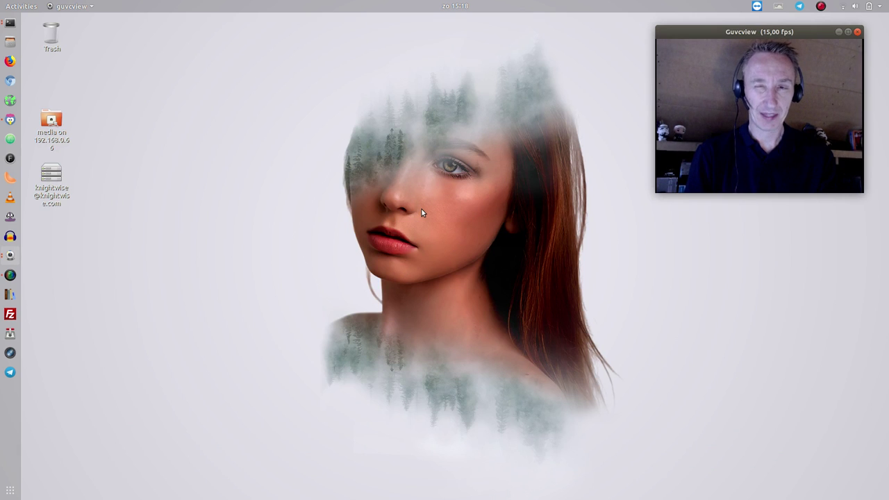
Open the Variety wallpaper preferences, set the wallpaper to change every 15 minutes, and check the list of image sources.
{"action": "left_click", "coordinate": [779, 7]}
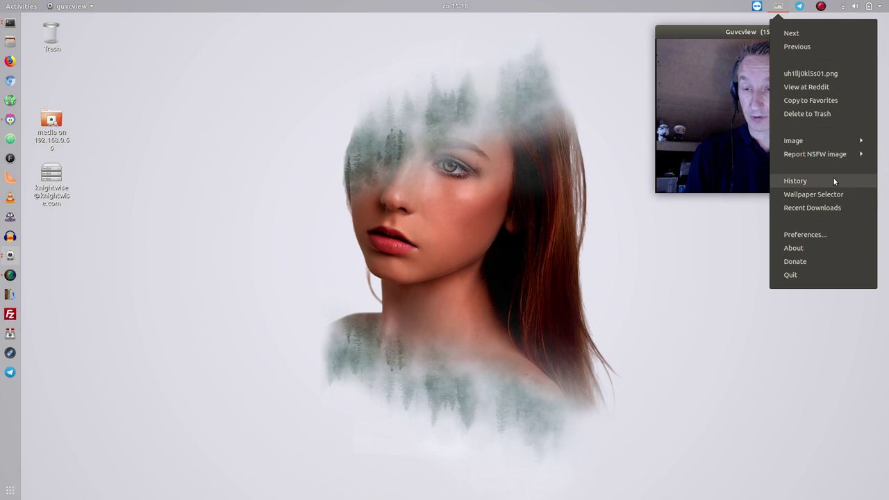
{"action": "left_click", "coordinate": [814, 234]}
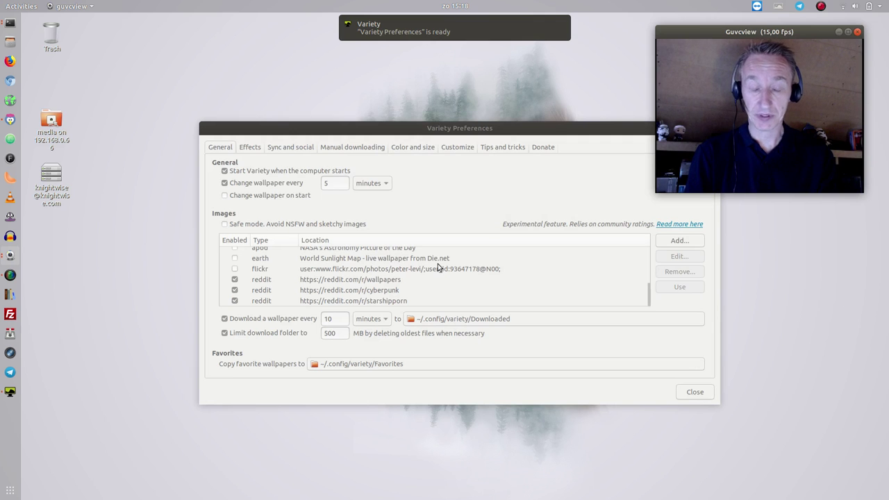
{"action": "left_click_drag", "start_coordinate": [513, 128], "coordinate": [413, 109]}
{"action": "left_click", "coordinate": [236, 163]}
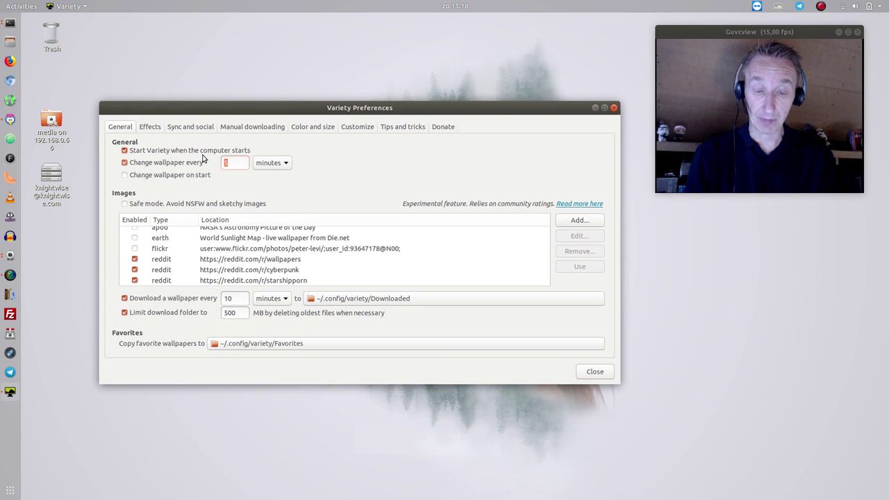
{"action": "type", "text": "15"}
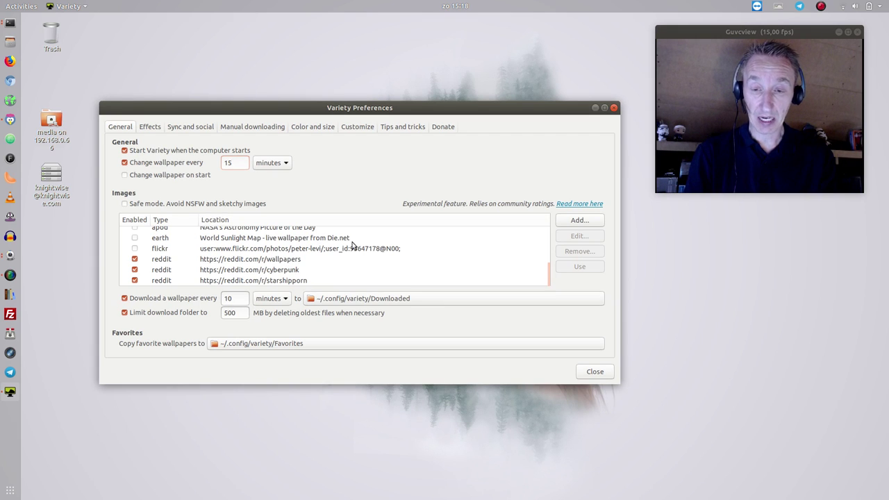
{"action": "left_click_drag", "start_coordinate": [547, 276], "coordinate": [554, 299]}
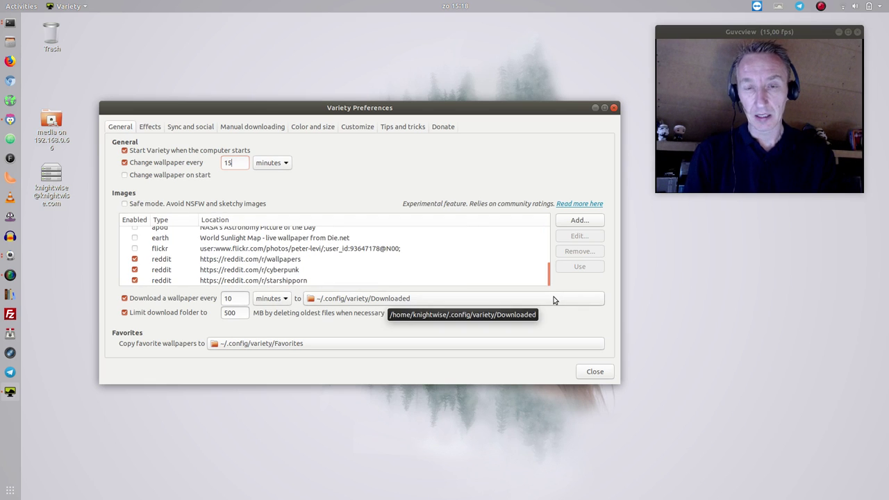